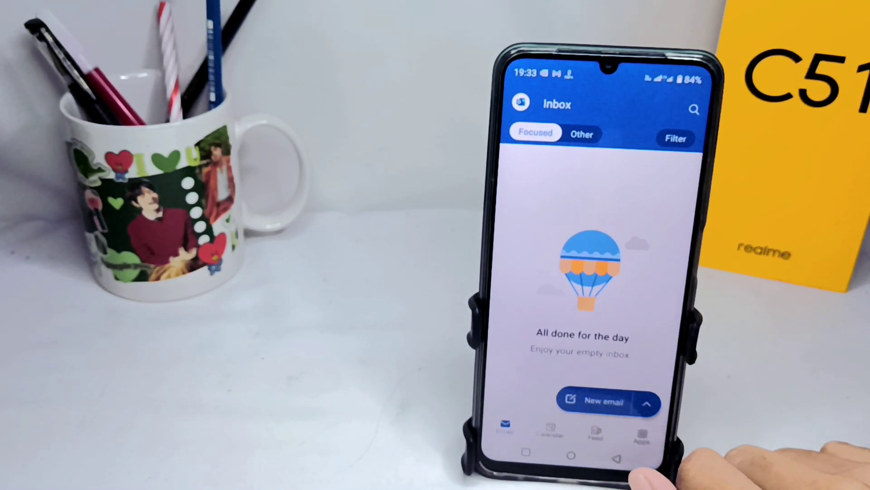
# Start a new email draft with the recipient addressed, ready to write the message body
pyautogui.click(604, 401)
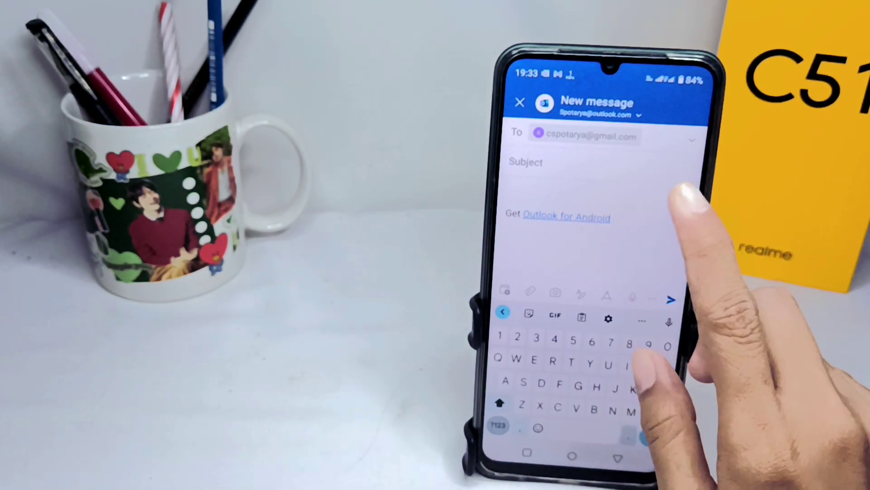
pyautogui.click(622, 196)
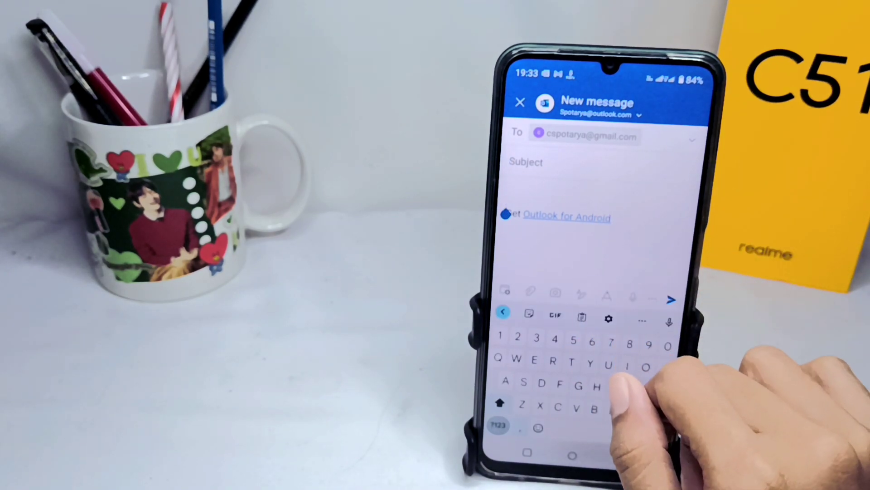